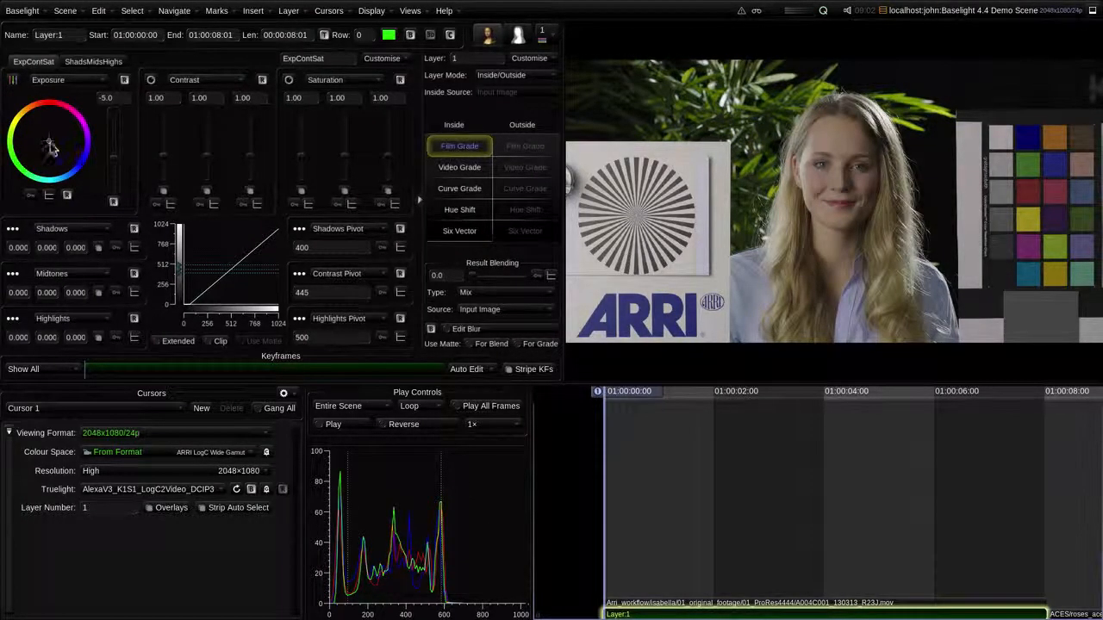
# Step: Delete the Film Grade layer above the clip and set the cursor's Truelight to No Truelight
pyautogui.moveTo(50, 141); pyautogui.dragTo(49, 142)
pyautogui.press('Delete')
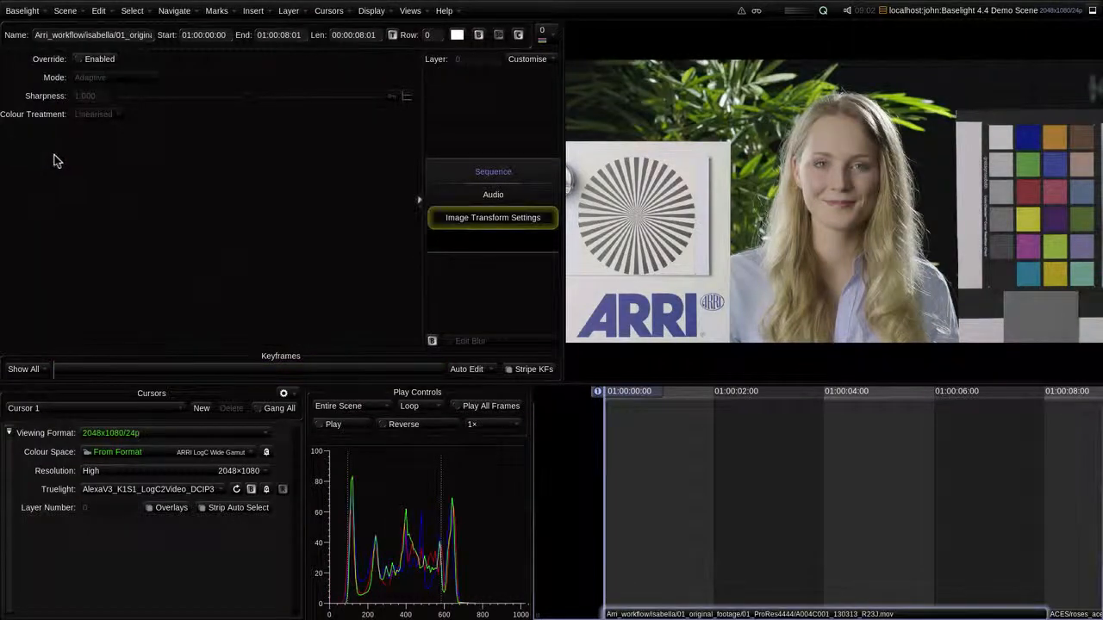
pyautogui.click(118, 489)
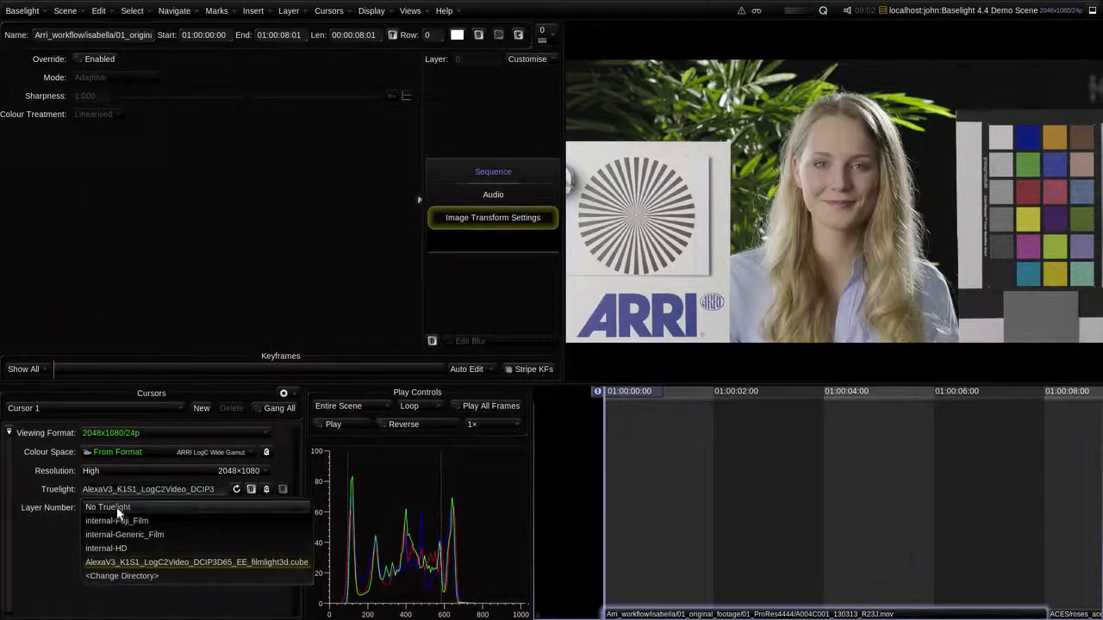
pyautogui.click(118, 507)
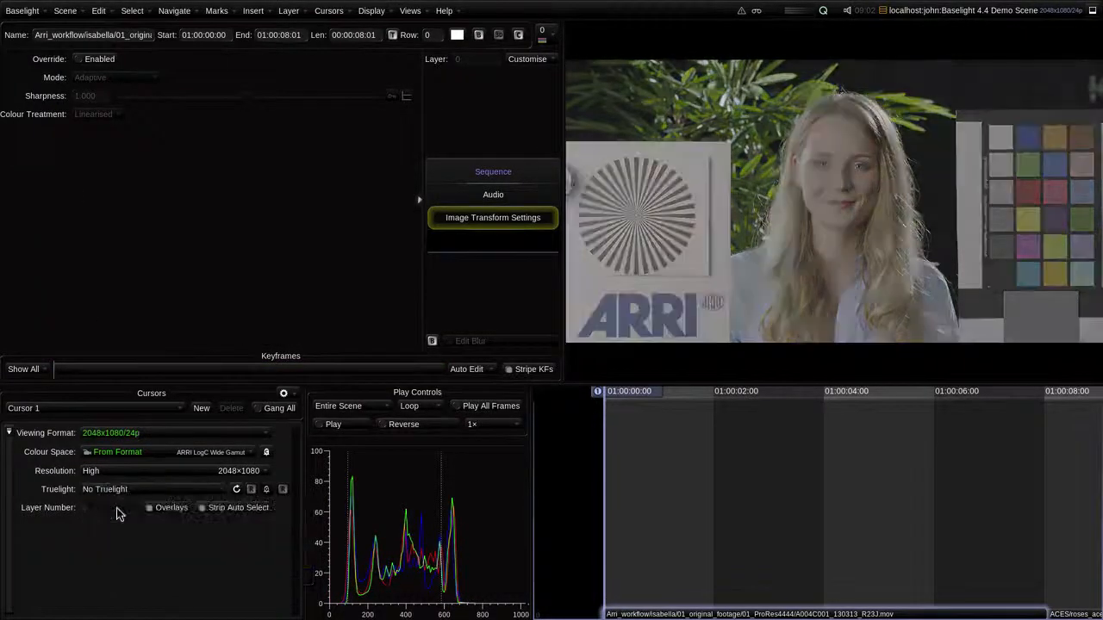
# Step: Add a Truelight operator to the sequence and load AlexaV3_K1S1_LogC2Video_DCIP3D65_EE_filmlight3d.cube in it
pyautogui.rightClick(489, 245)
pyautogui.moveTo(504, 249)
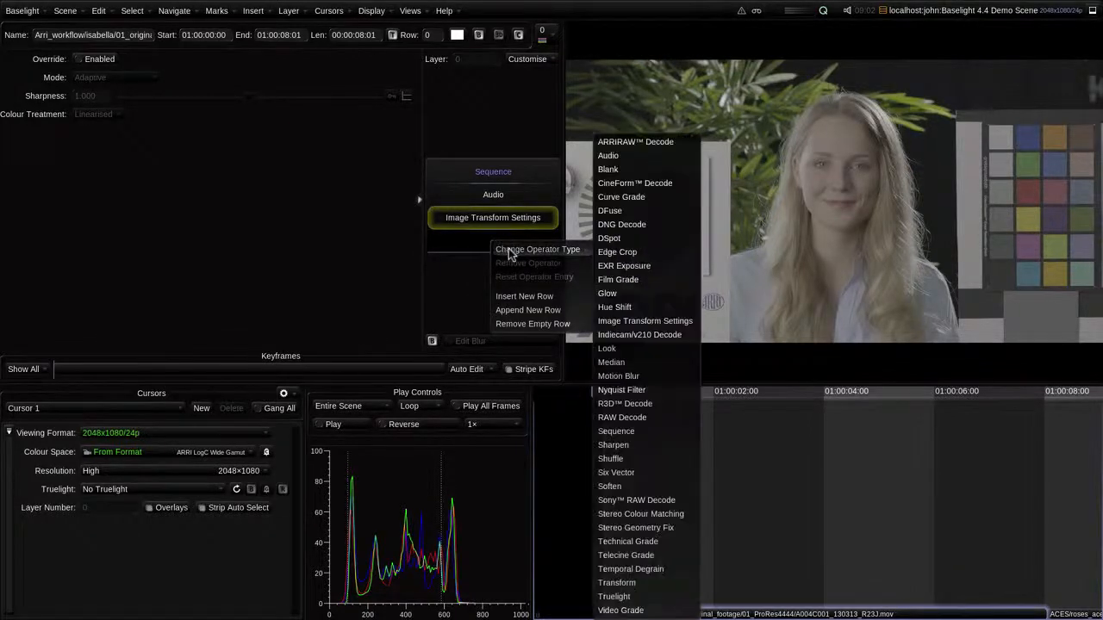
pyautogui.click(623, 596)
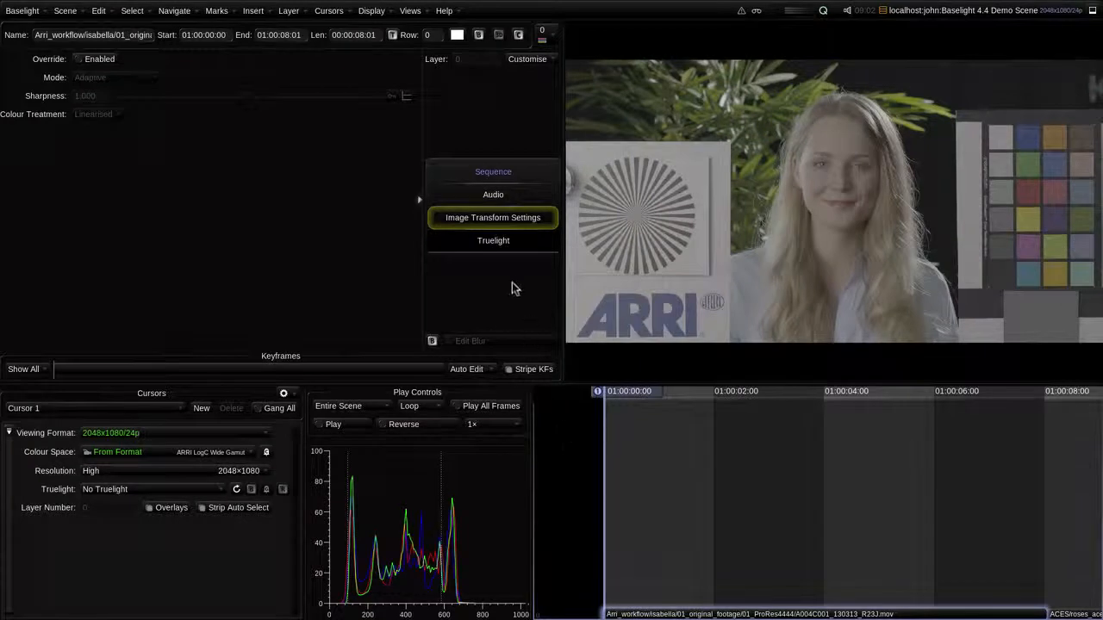
pyautogui.click(505, 249)
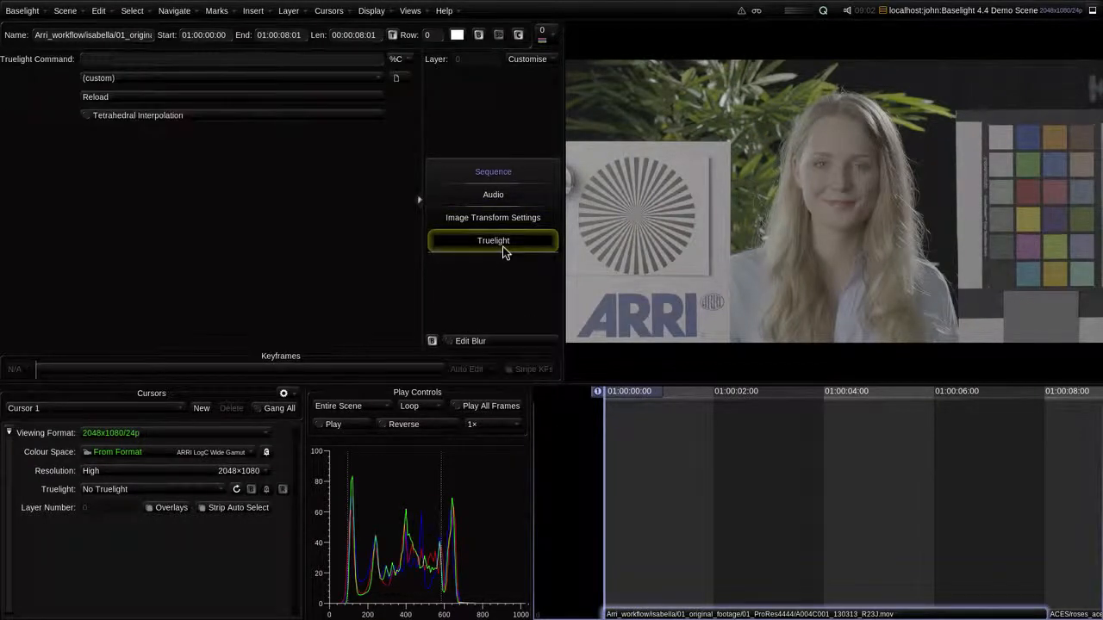
pyautogui.click(377, 78)
pyautogui.click(300, 151)
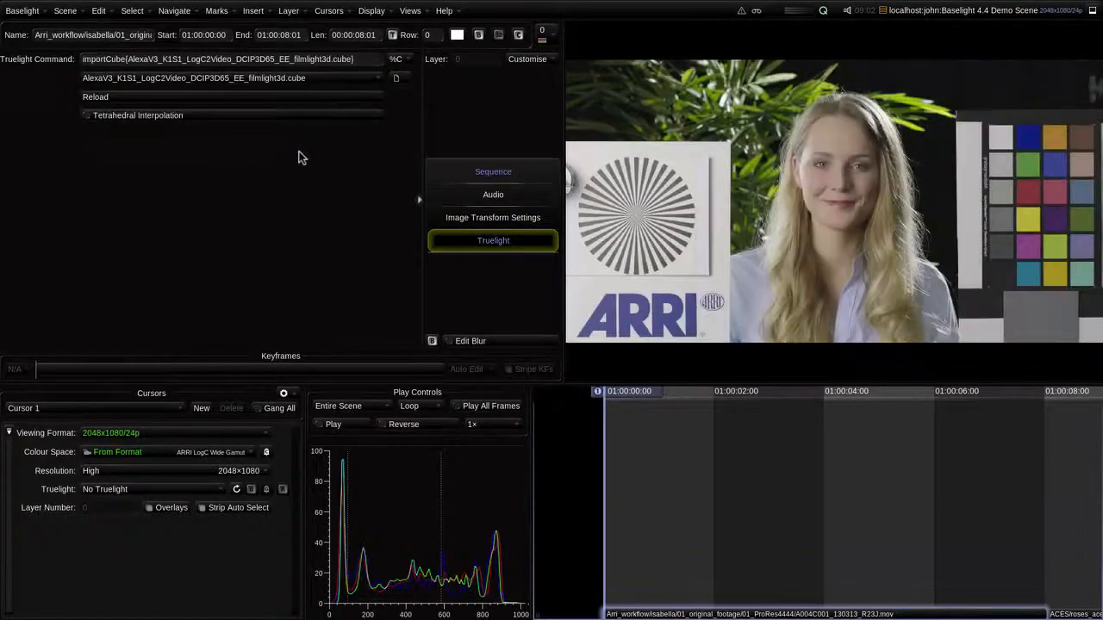
# Step: Try a gain adjustment on a new Video Grade layer and remove the sequence's Truelight operator
pyautogui.press('p')
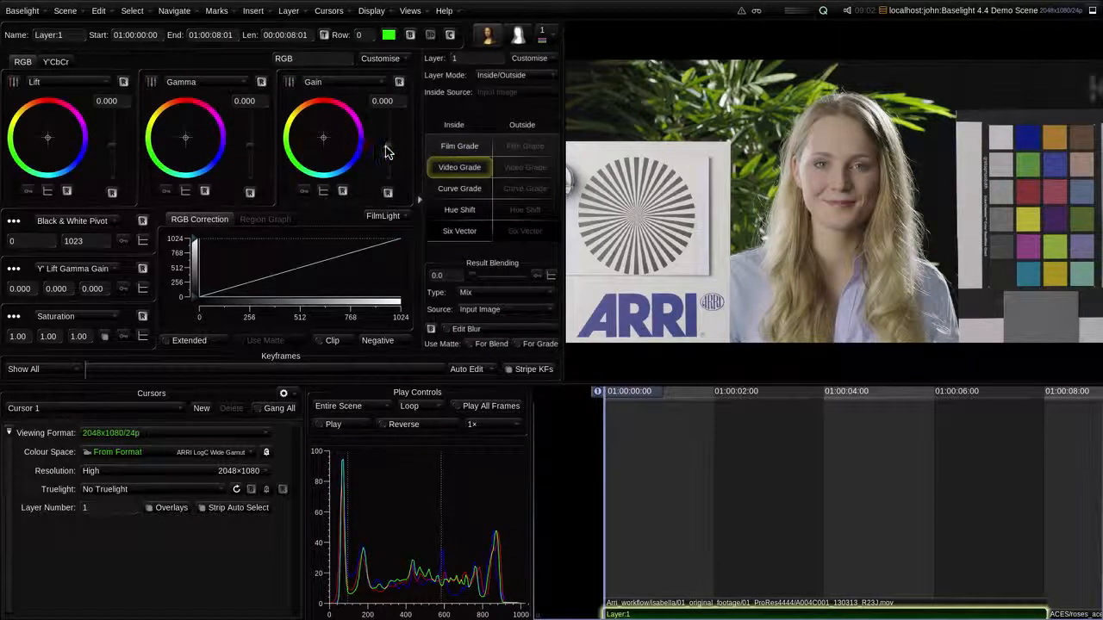
pyautogui.moveTo(388, 147); pyautogui.dragTo(388, 156)
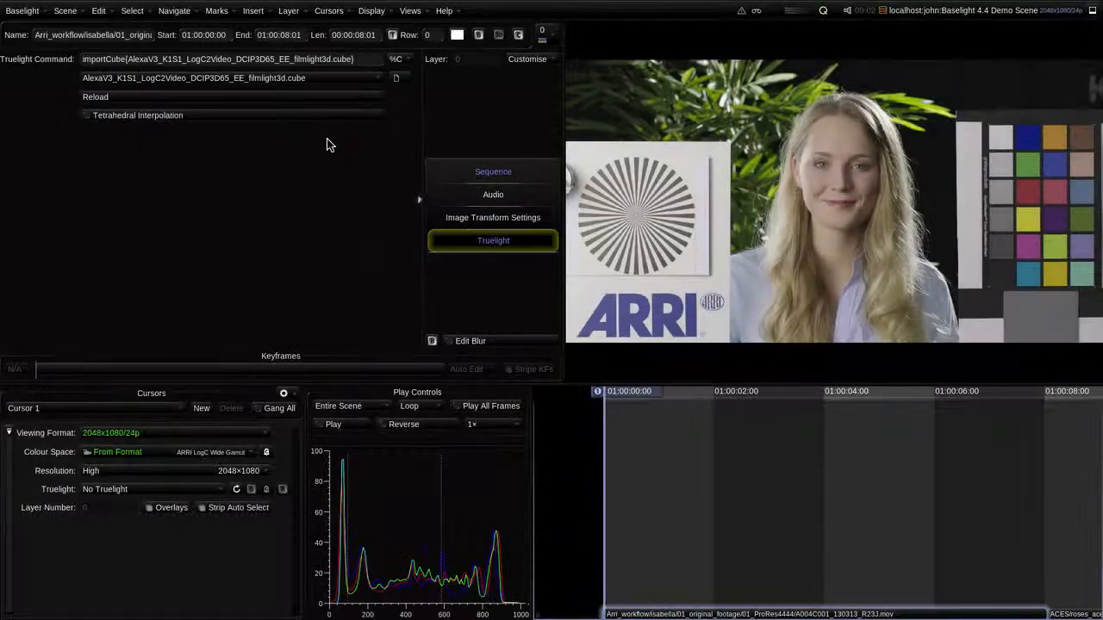
pyautogui.rightClick(464, 243)
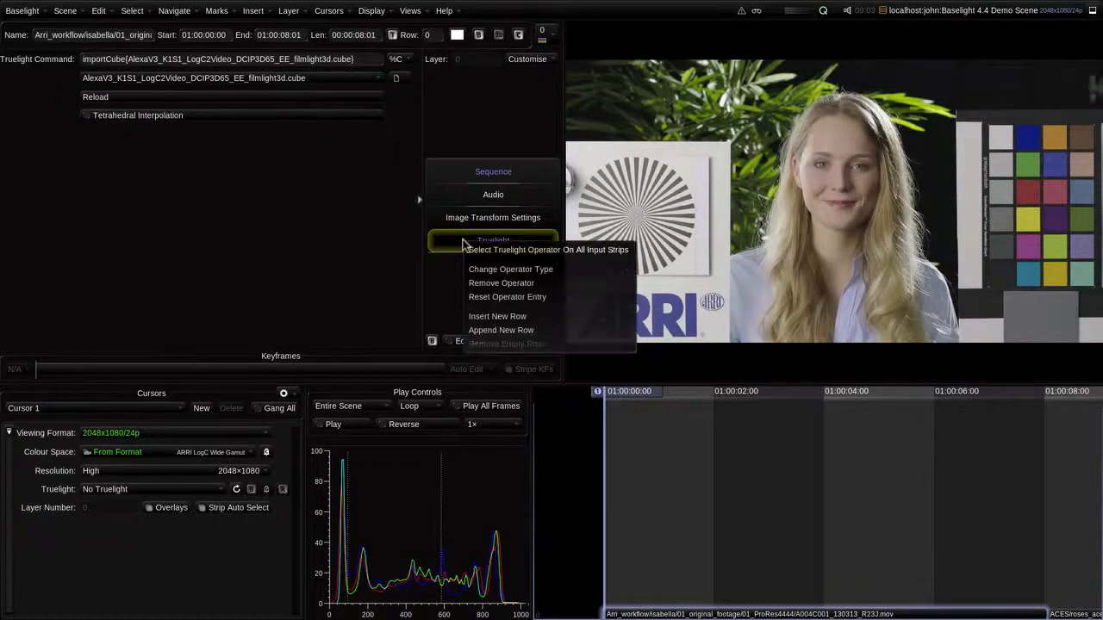
pyautogui.click(500, 284)
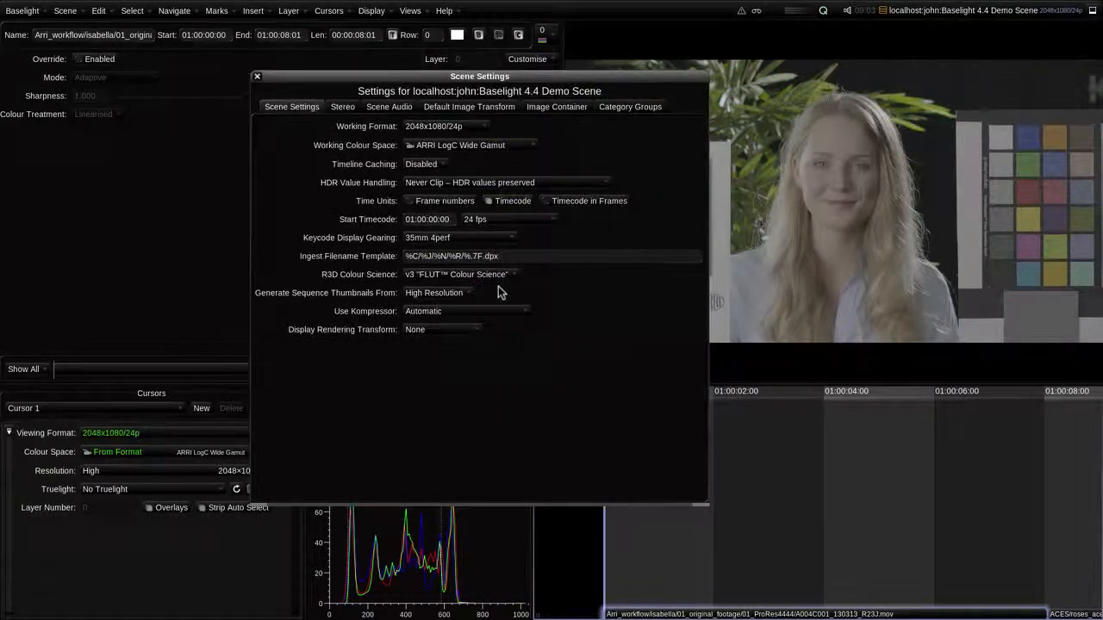
# Step: In the scene settings, choose ARRI LogC Wide Gamut as working colour space and set the Display Rendering Transform to ARRI Photometric
pyautogui.click(483, 146)
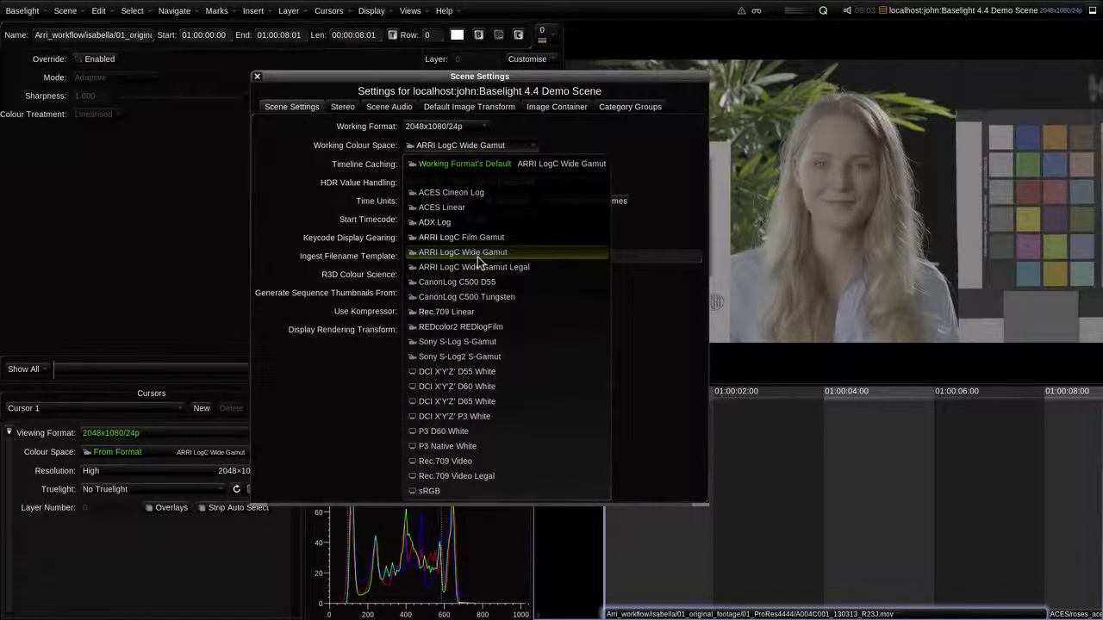
pyautogui.click(477, 254)
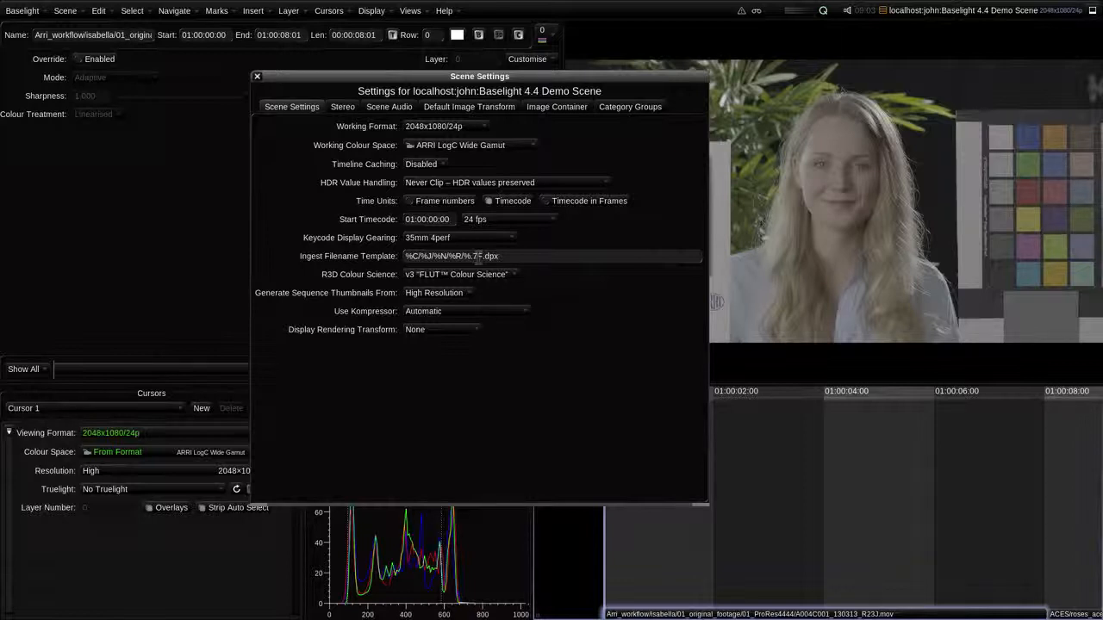
pyautogui.click(424, 331)
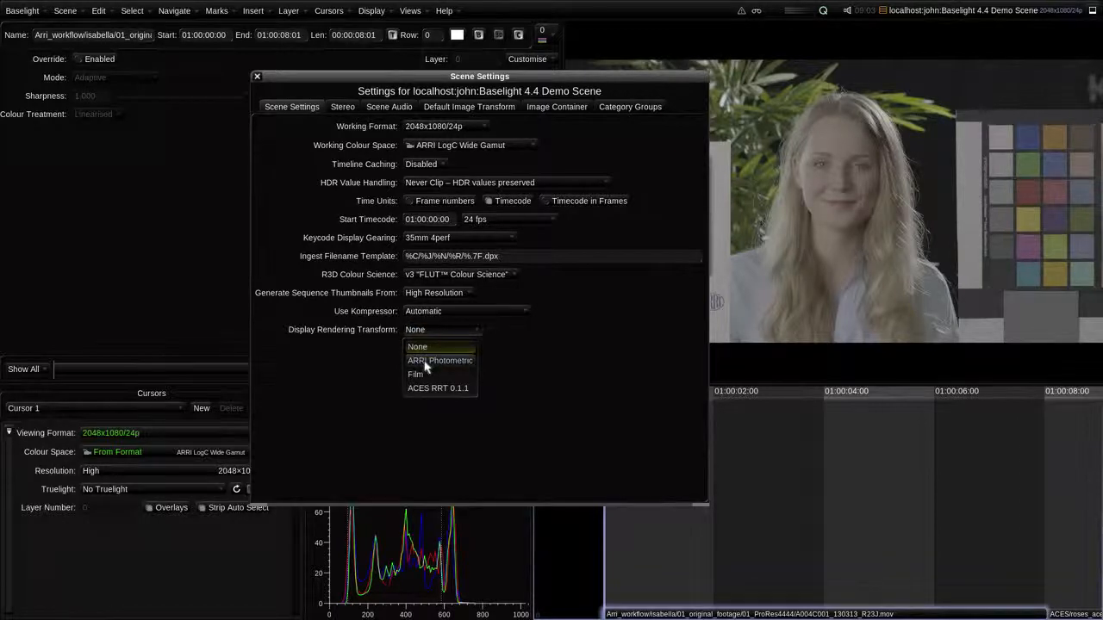
pyautogui.click(424, 361)
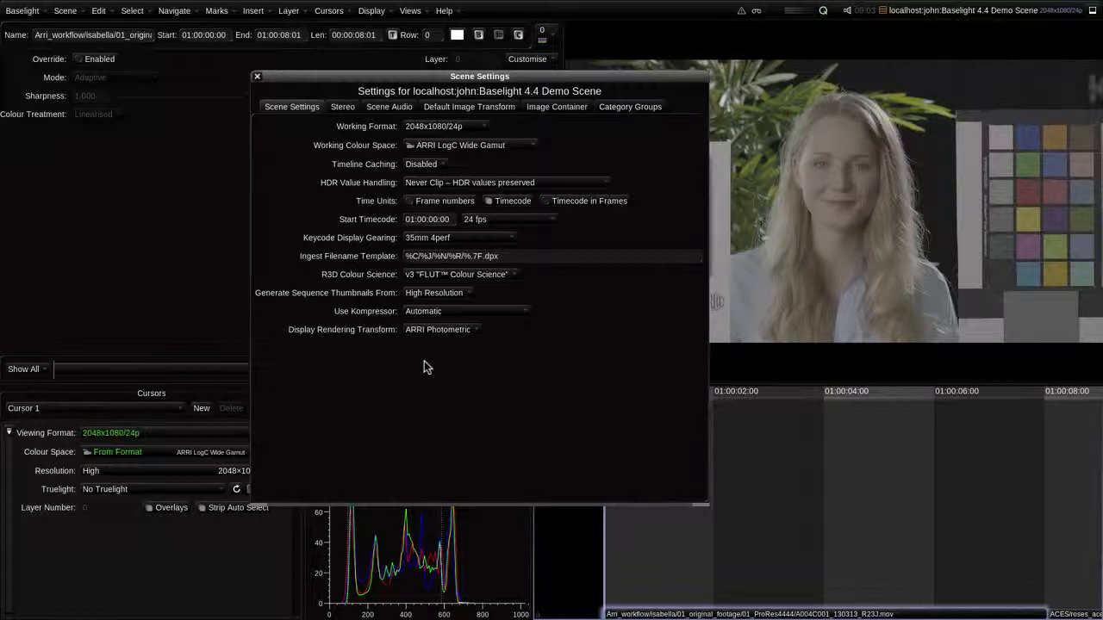
pyautogui.click(257, 78)
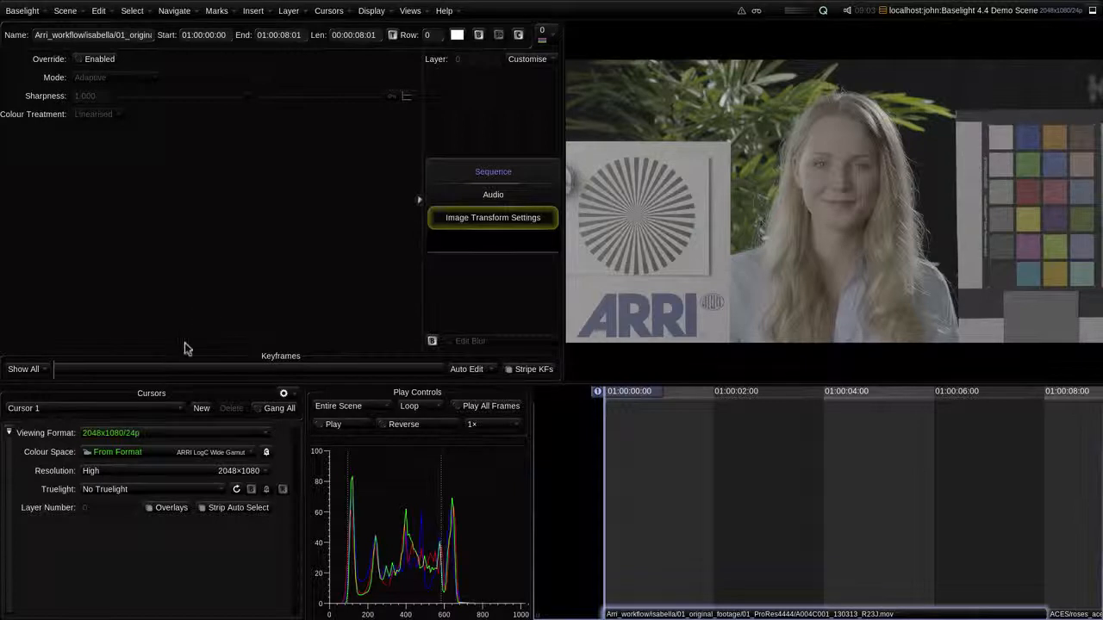
# Step: Preview the image in P3 Native White and switch the cursor's viewing colour space to sRGB
pyautogui.click(157, 455)
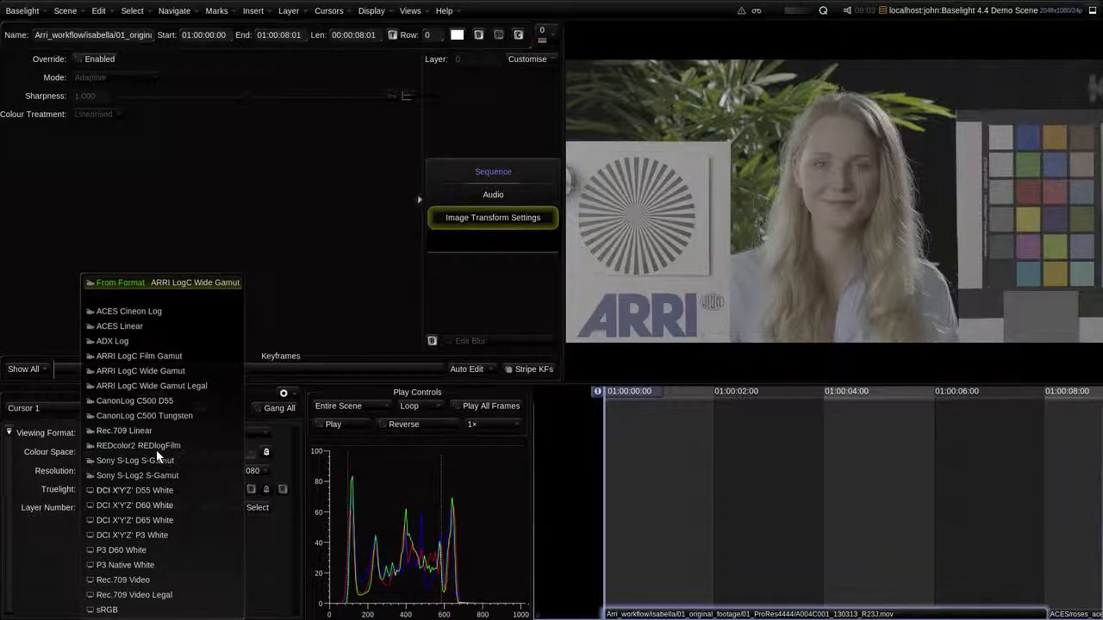
pyautogui.click(152, 566)
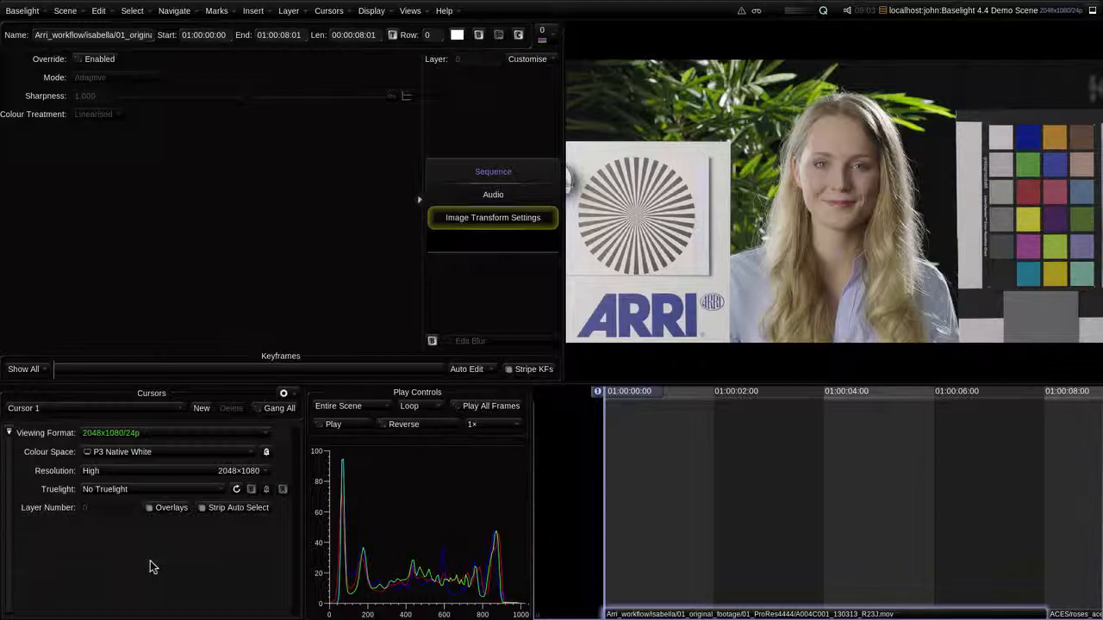
pyautogui.click(163, 453)
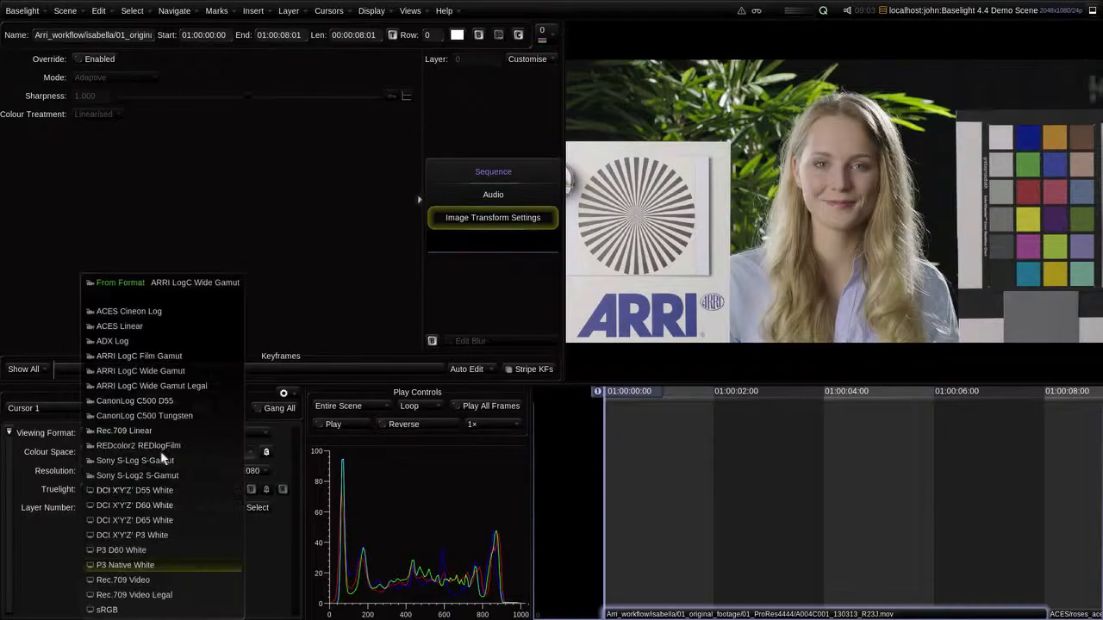
pyautogui.click(148, 610)
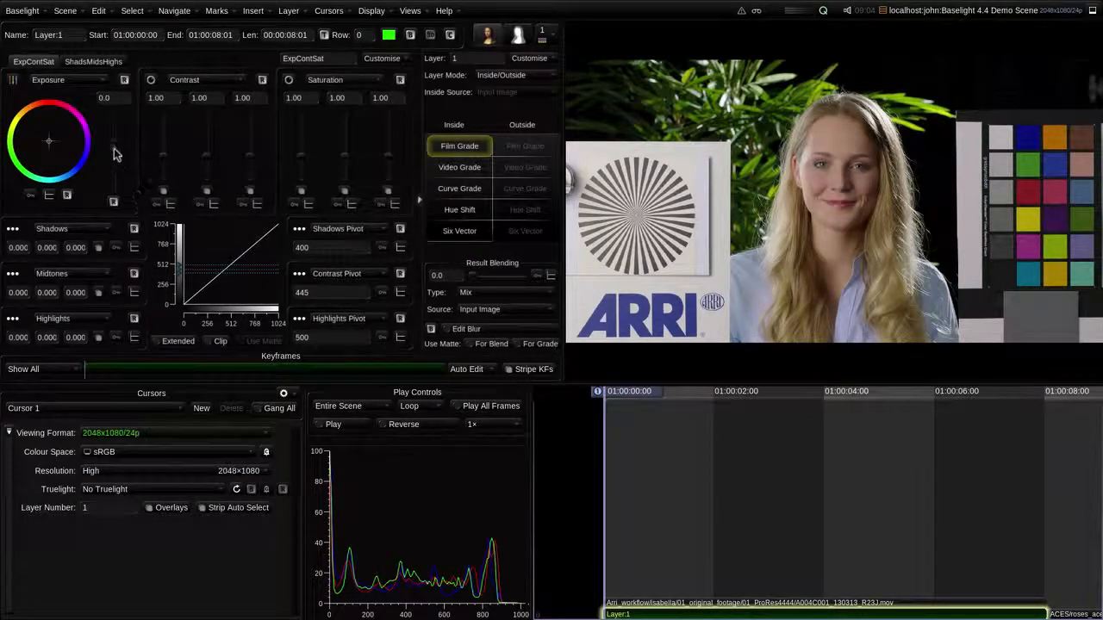
# Step: Try lowering the Film Grade layer's exposure to about -0.9 and delete the layer
pyautogui.moveTo(117, 155); pyautogui.dragTo(111, 156)
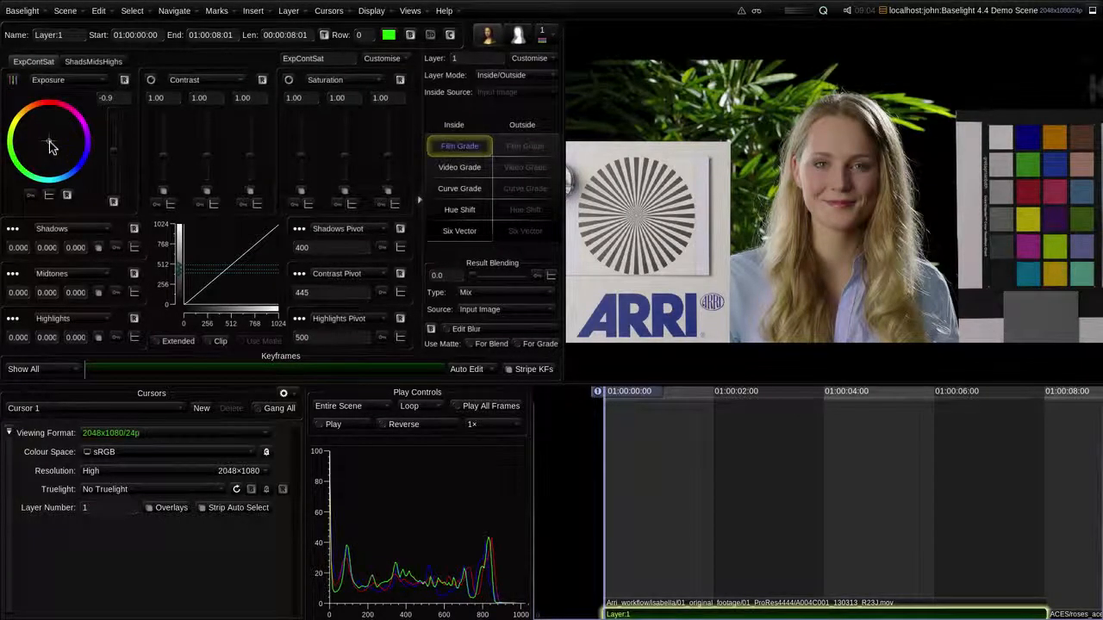
pyautogui.press('Delete')
# Step: Set the scene's working colour space to P3 Native White
pyautogui.hotkey('alt', 's')
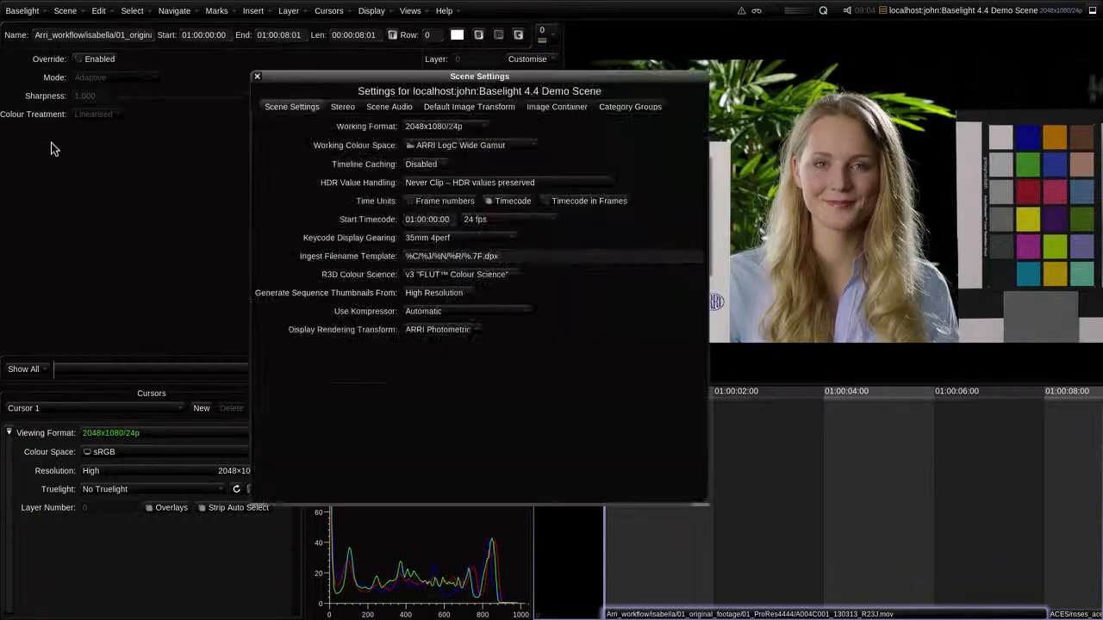
pyautogui.click(429, 146)
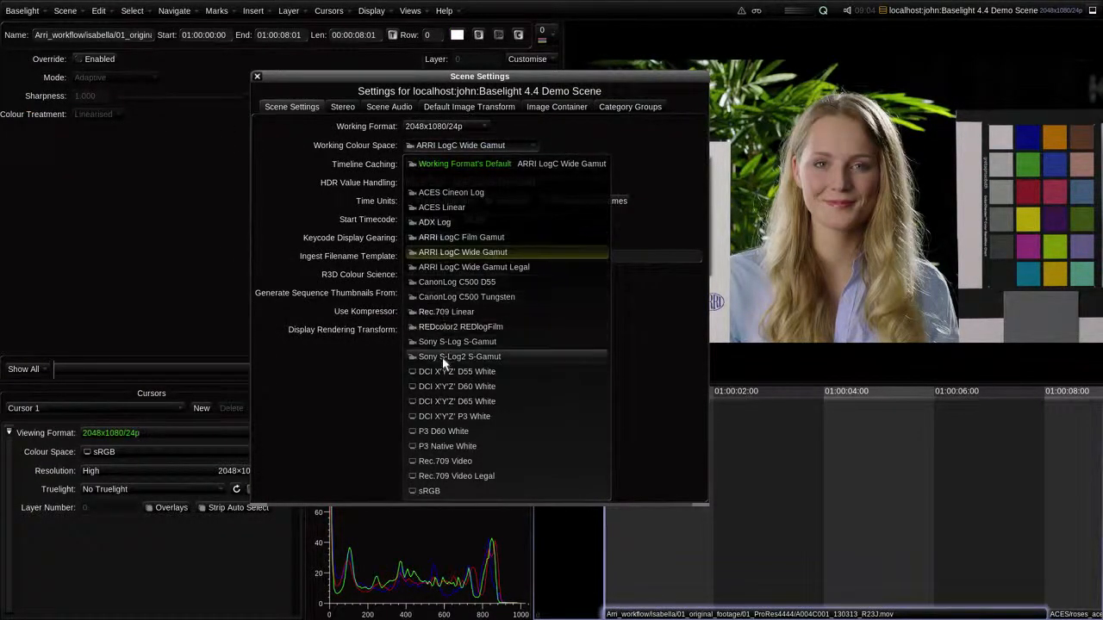
pyautogui.click(434, 445)
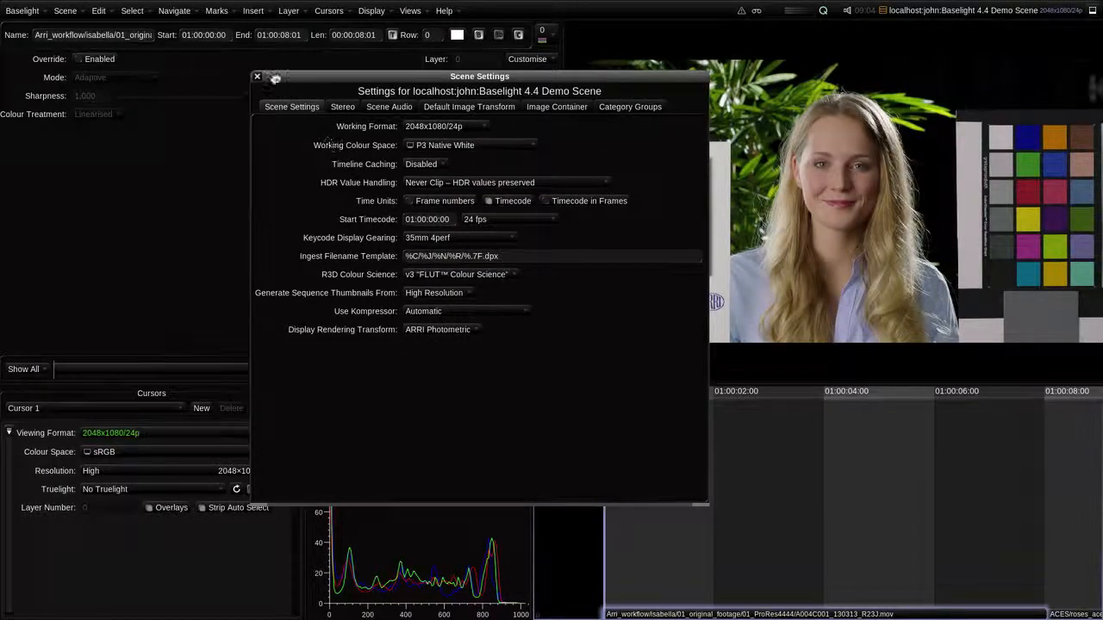
pyautogui.click(257, 76)
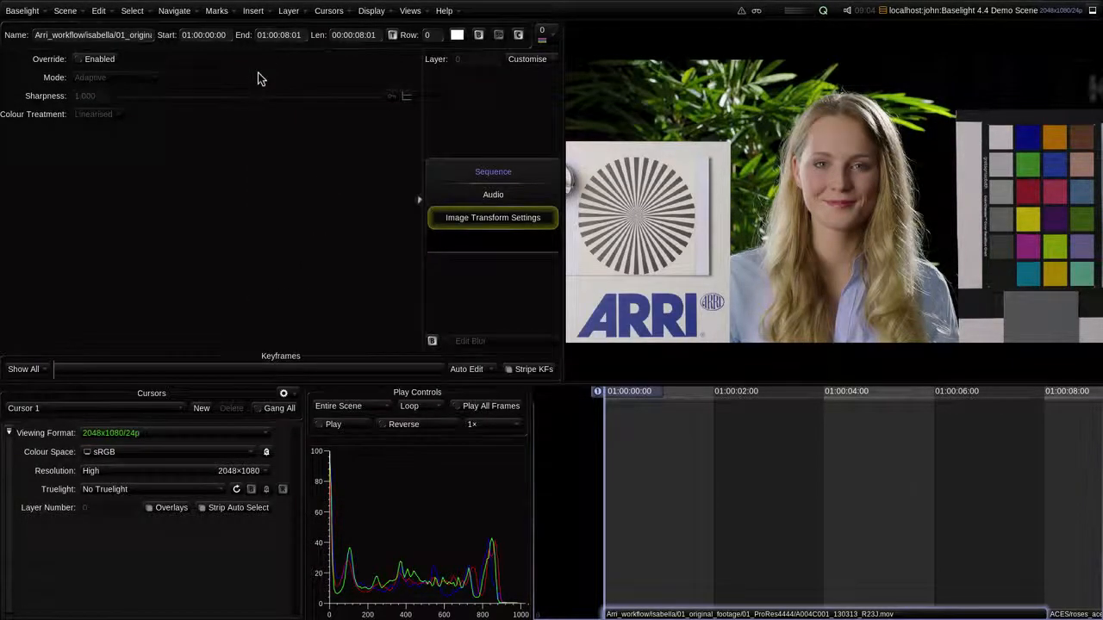
# Step: Add a Video Grade layer, raise its gain to 0.135 and shift the gain balance slightly toward blue
pyautogui.press('p')
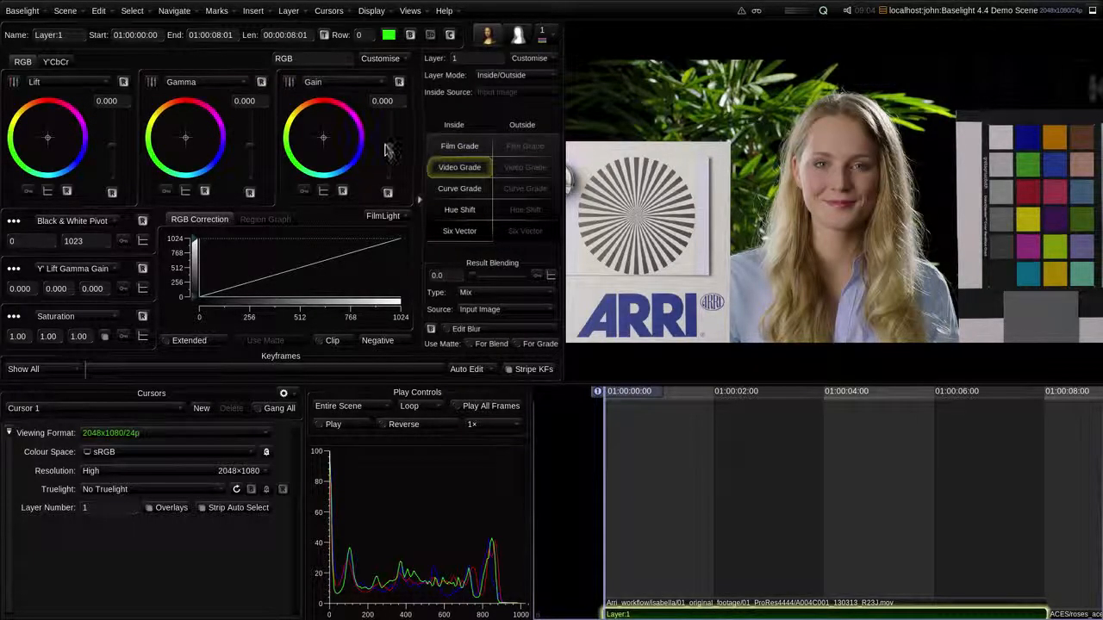
pyautogui.moveTo(385, 142); pyautogui.dragTo(326, 144)
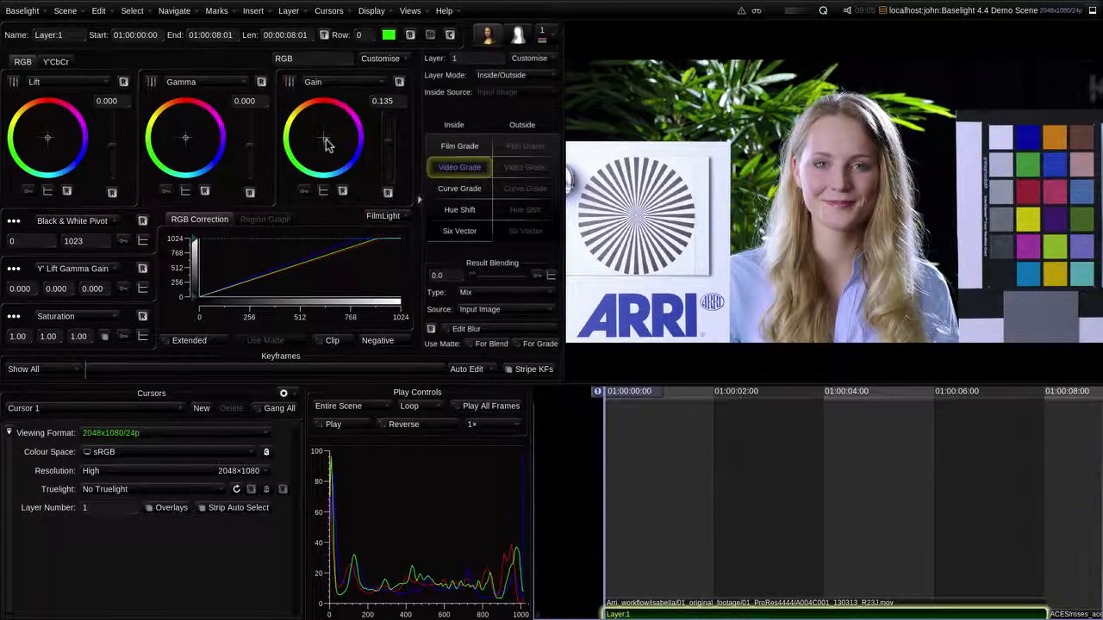
# Step: Add an Output Colour Space option to the render settings and set it to DCI X'Y'Z' P3 White
pyautogui.hotkey('ctrl', 'r')
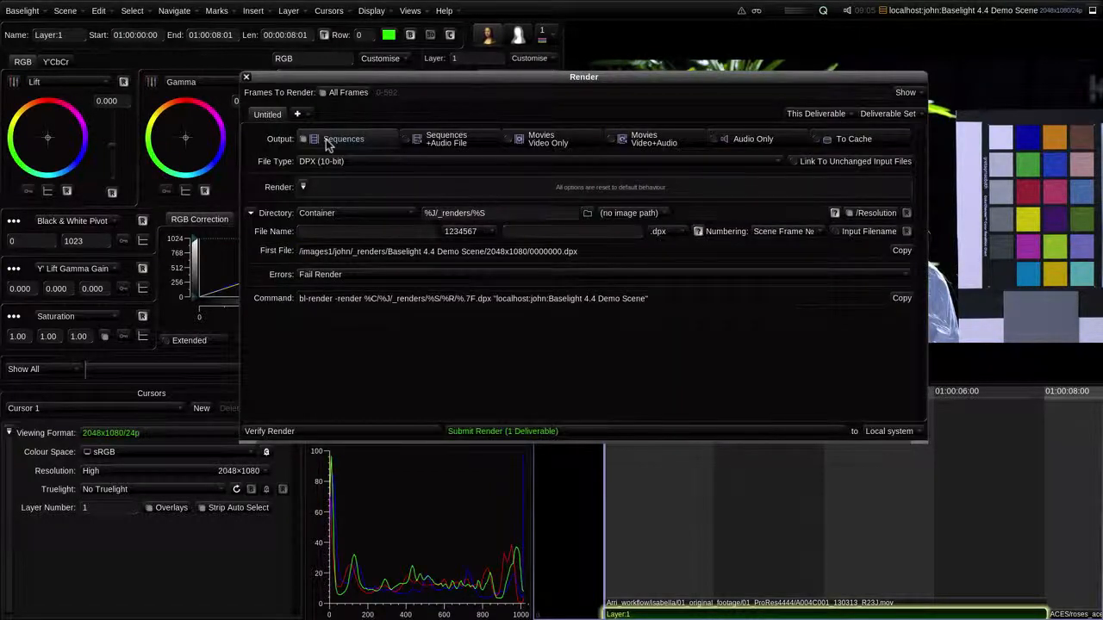
pyautogui.click(302, 187)
pyautogui.click(349, 225)
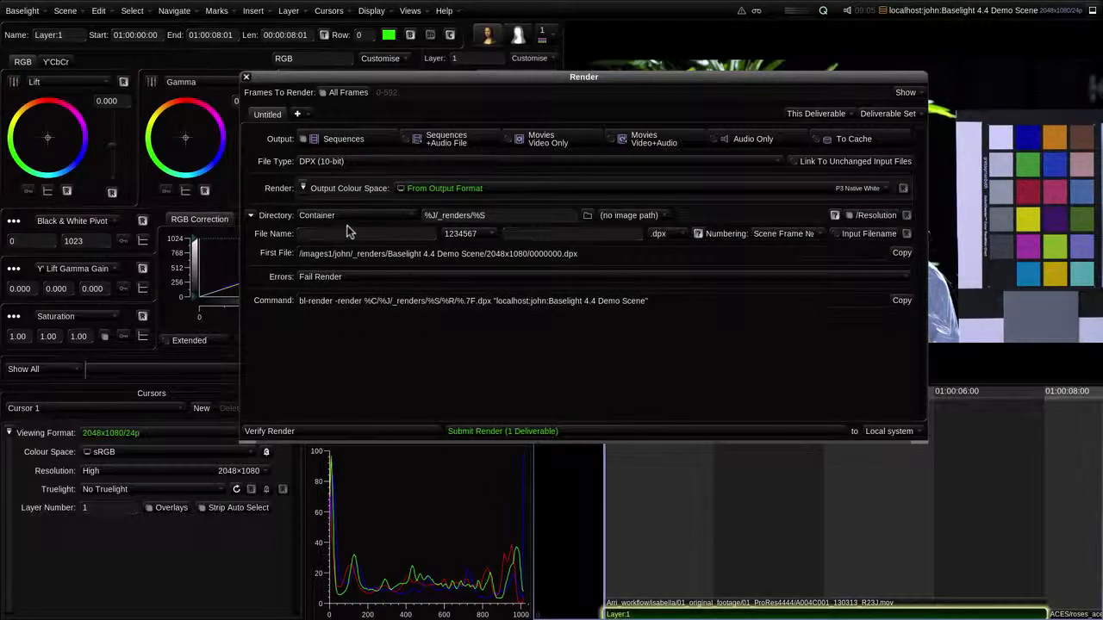
pyautogui.click(443, 188)
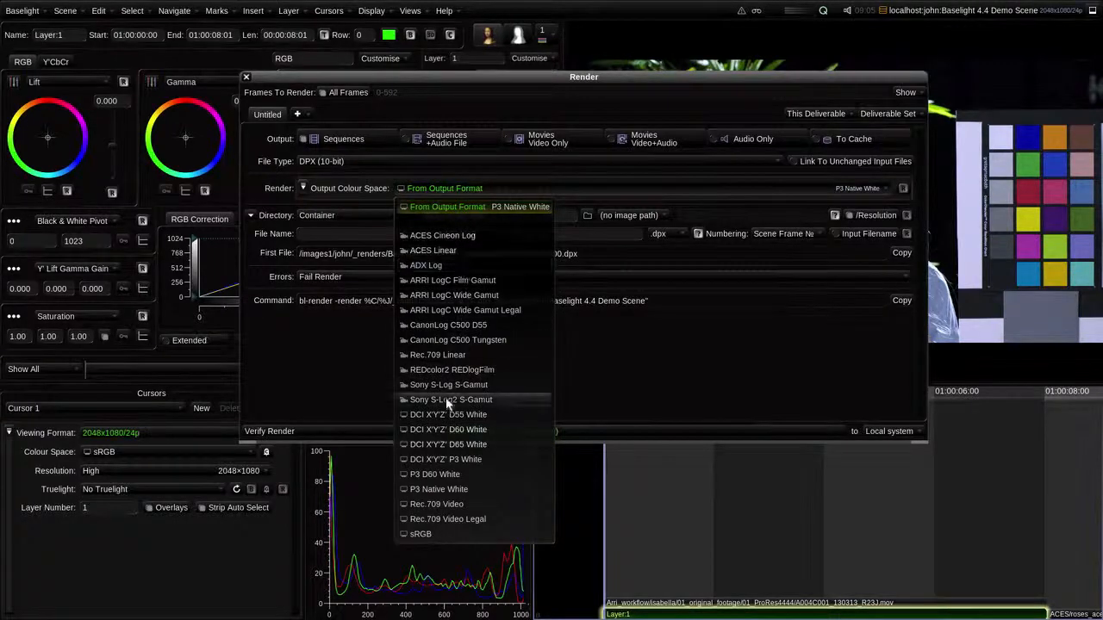
pyautogui.click(439, 463)
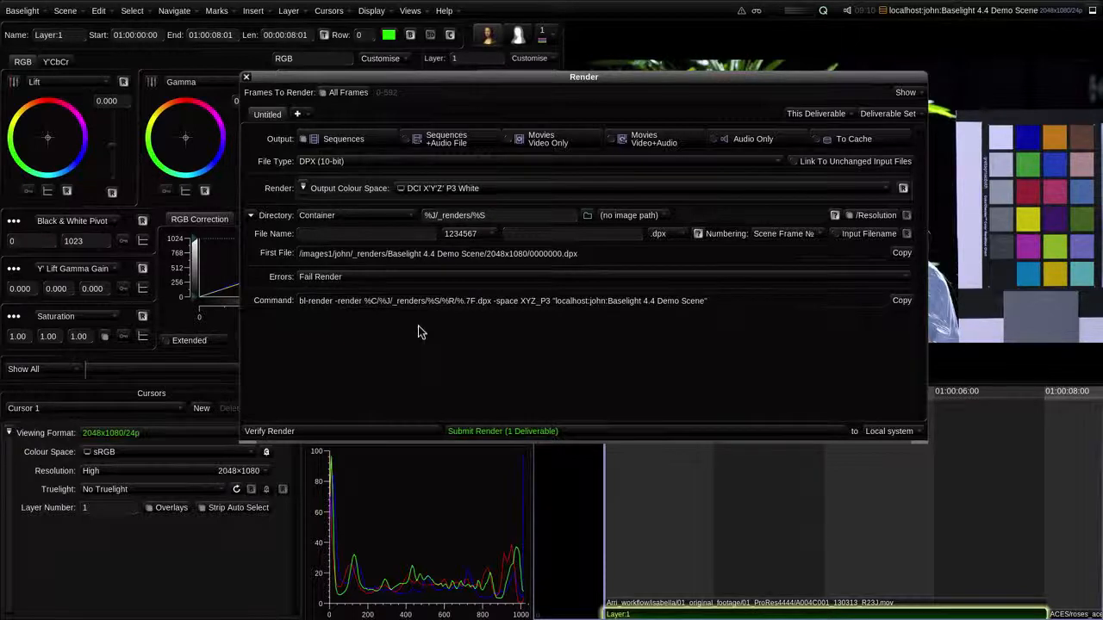
pyautogui.click(247, 77)
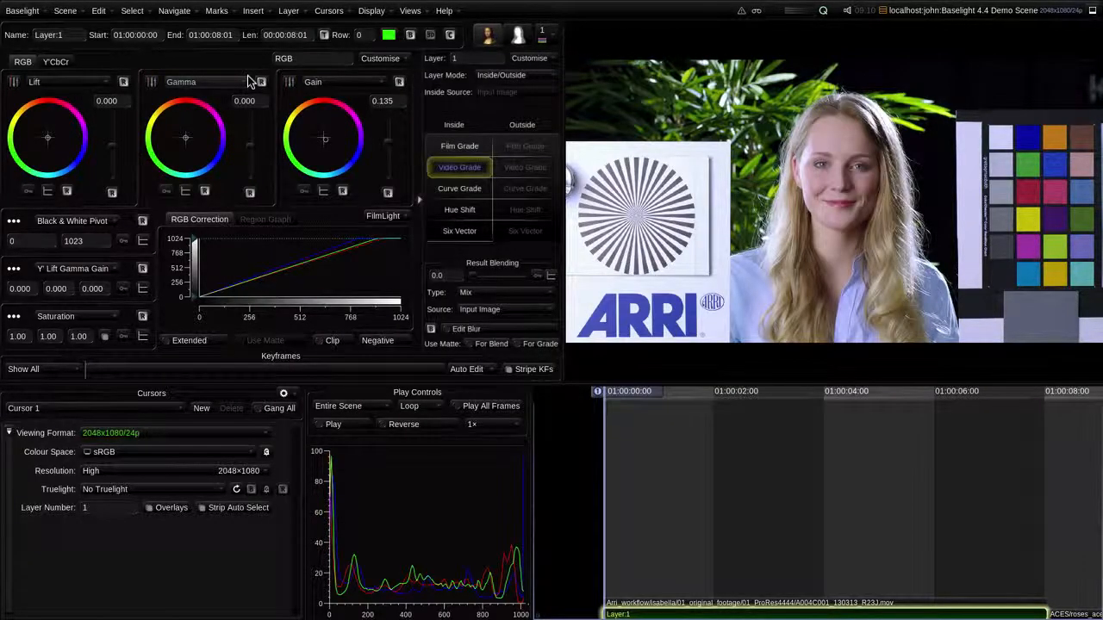